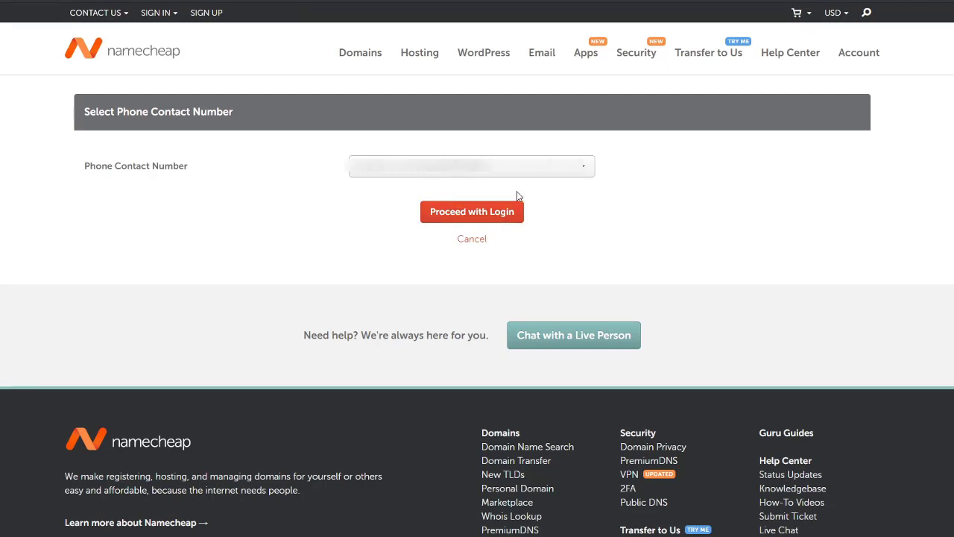
Proceed with the login and add both expiring domains to the cart for renewal
left_click(460, 212)
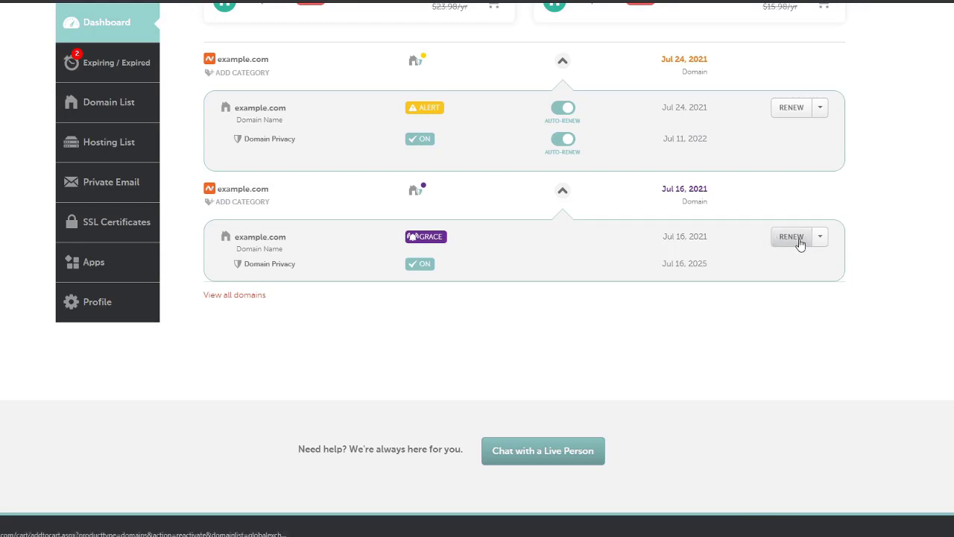
left_click(791, 237)
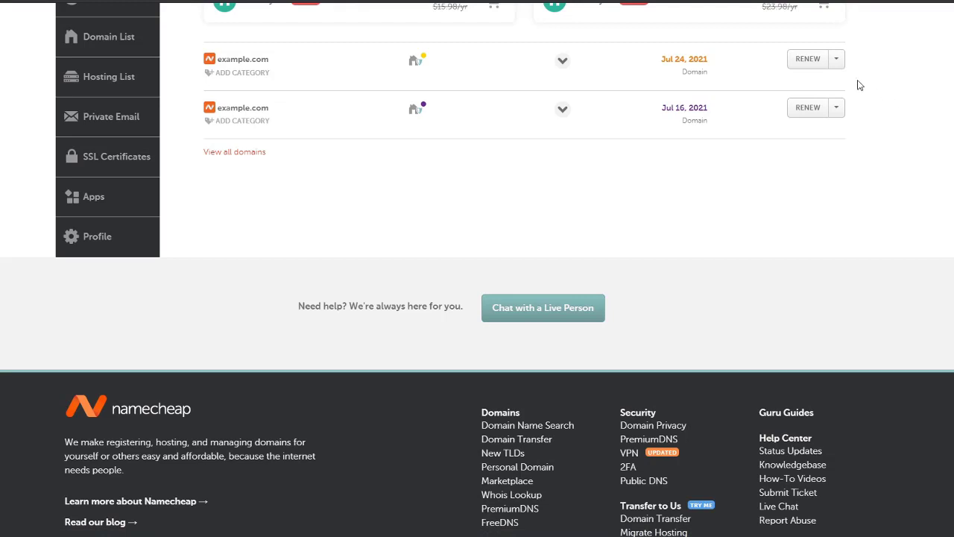
left_click(813, 64)
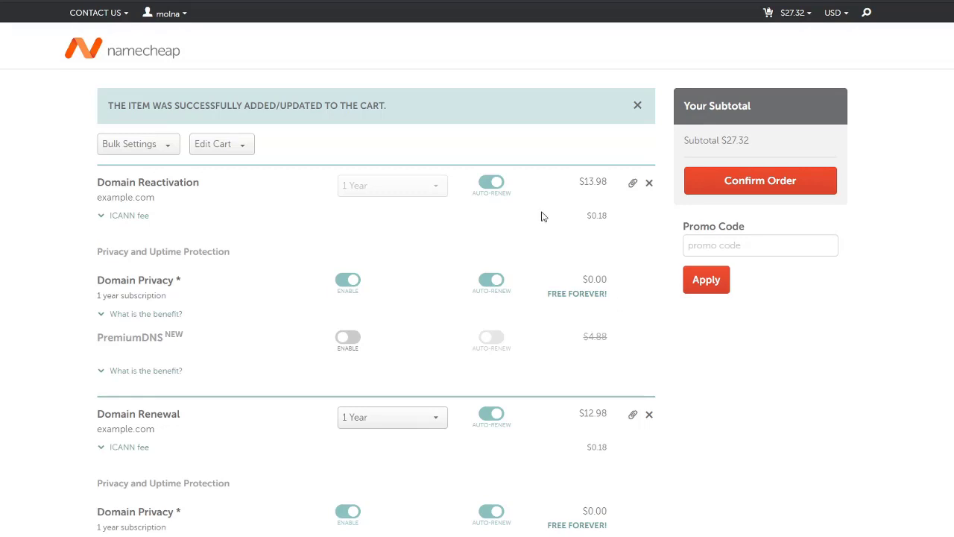
Review the shopping cart and remove the Domain Renewal item, keeping the Domain Reactivation
scroll(543, 216, "down", 2)
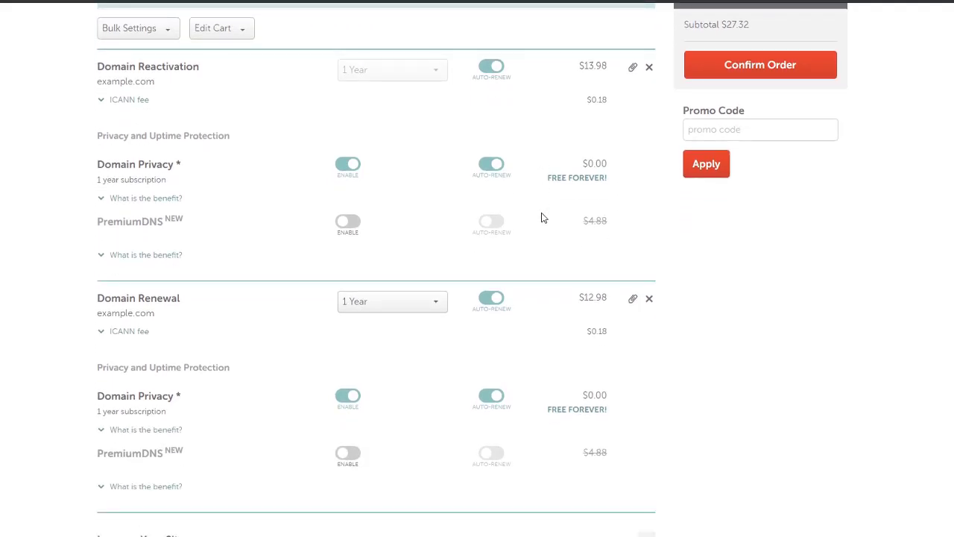
scroll(543, 253, "down", 2)
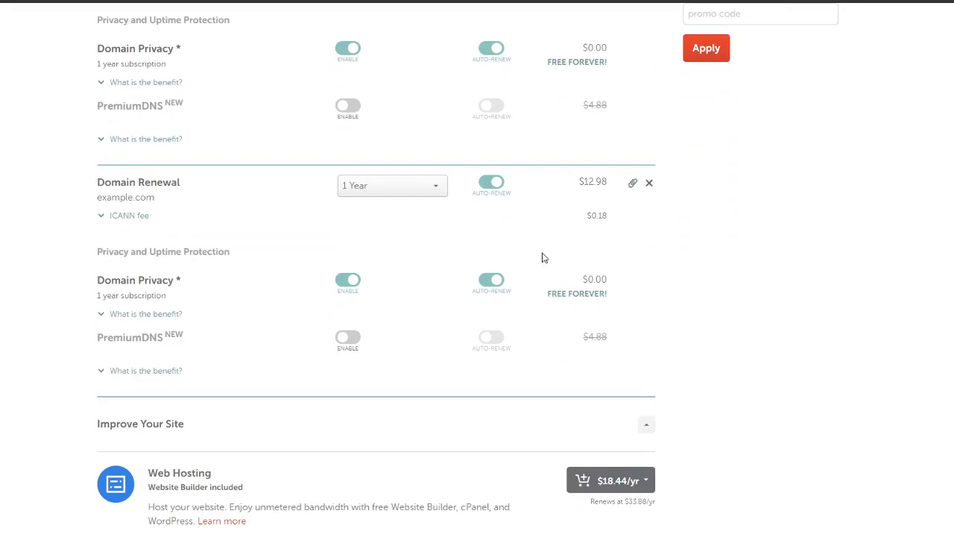
scroll(542, 257, "down", 8)
scroll(449, 233, "up", 15)
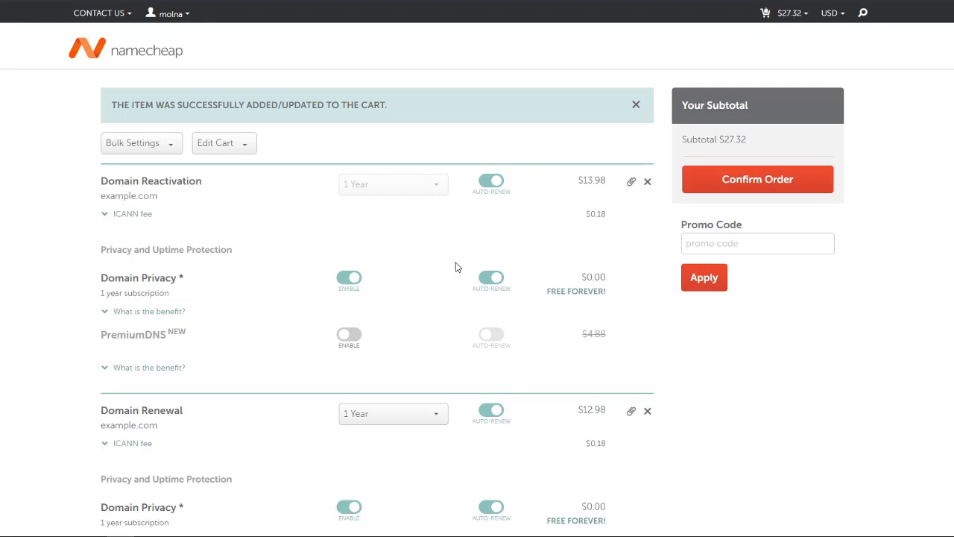
left_click(646, 410)
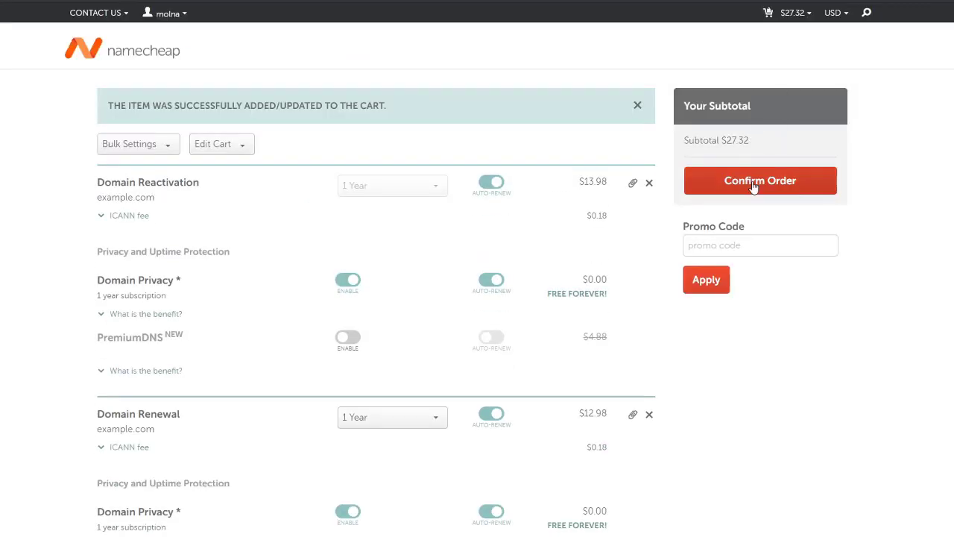
Look through the whole cart, including the domain items, the add-on offers under Improve Your Site and the order subtotal
scroll(685, 248, "down", 5)
scroll(689, 249, "down", 4)
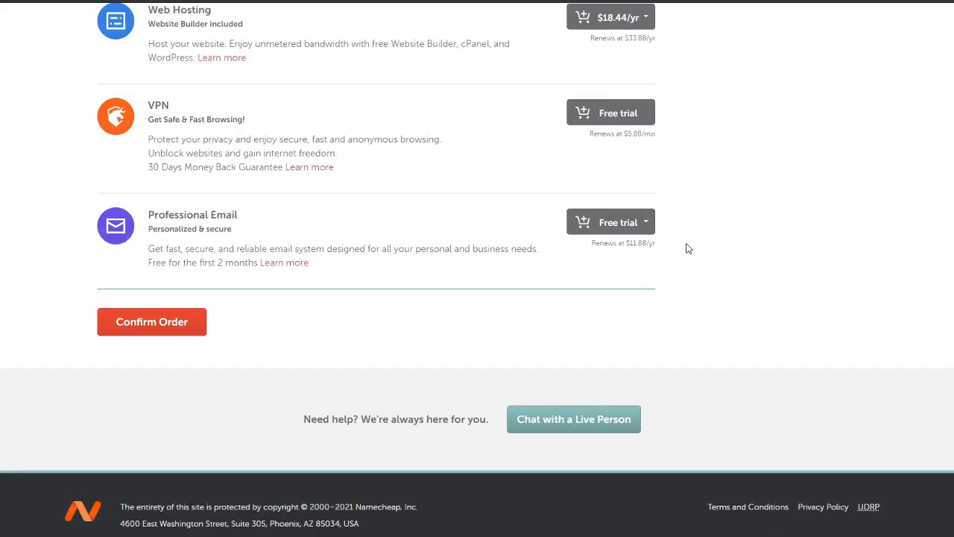
scroll(689, 249, "up", 10)
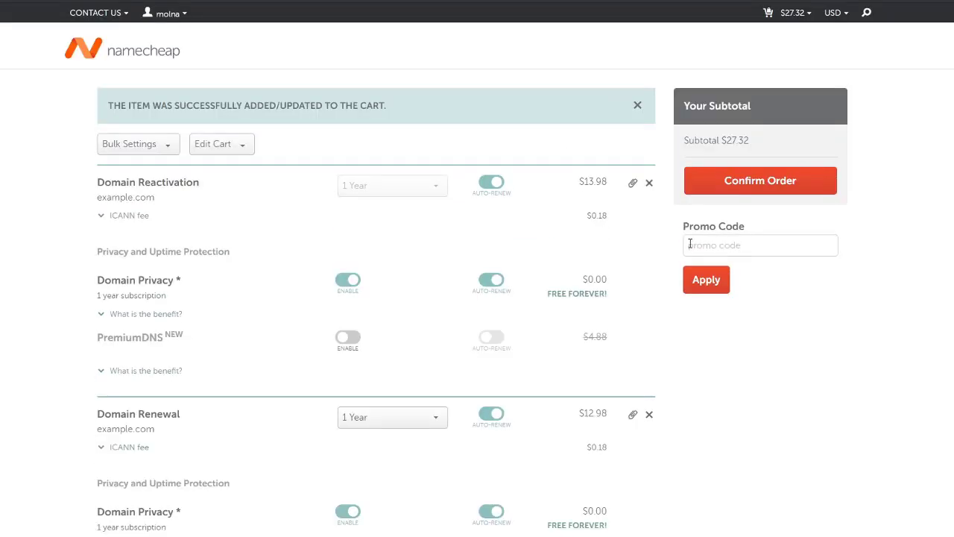
scroll(724, 246, "down", 5)
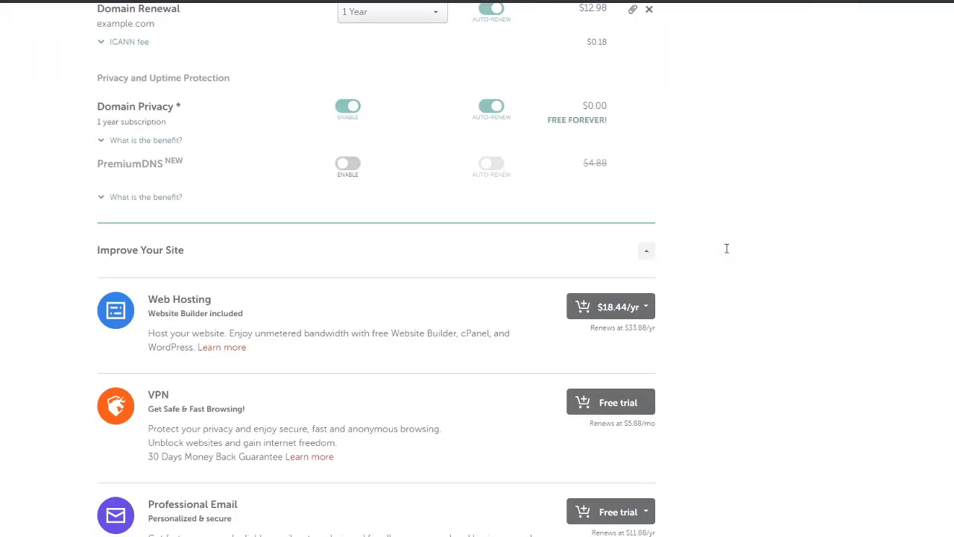
scroll(727, 252, "down", 4)
scroll(728, 253, "up", 10)
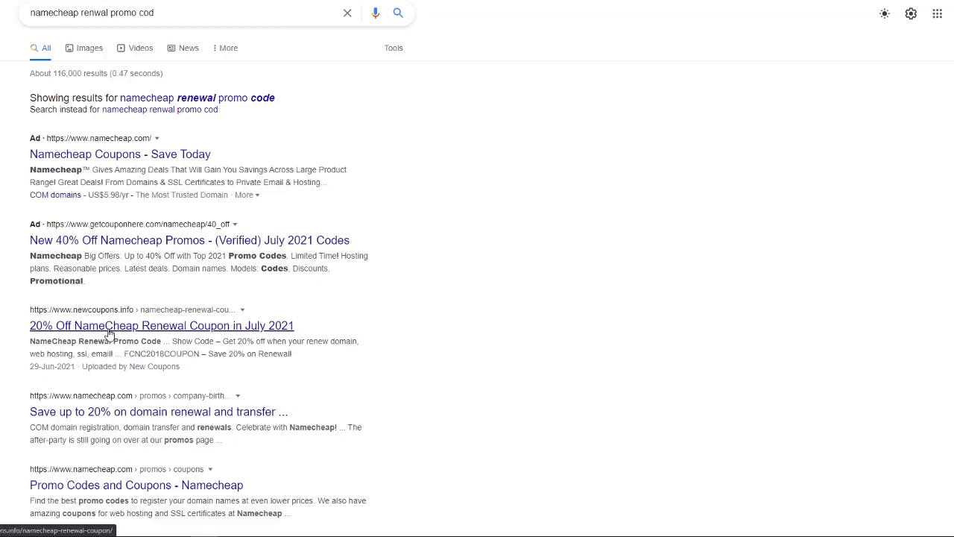
Open the search result "20% Off NameCheap Renewal Coupon in July 2021" and decline the site's notification request
right_click(89, 330)
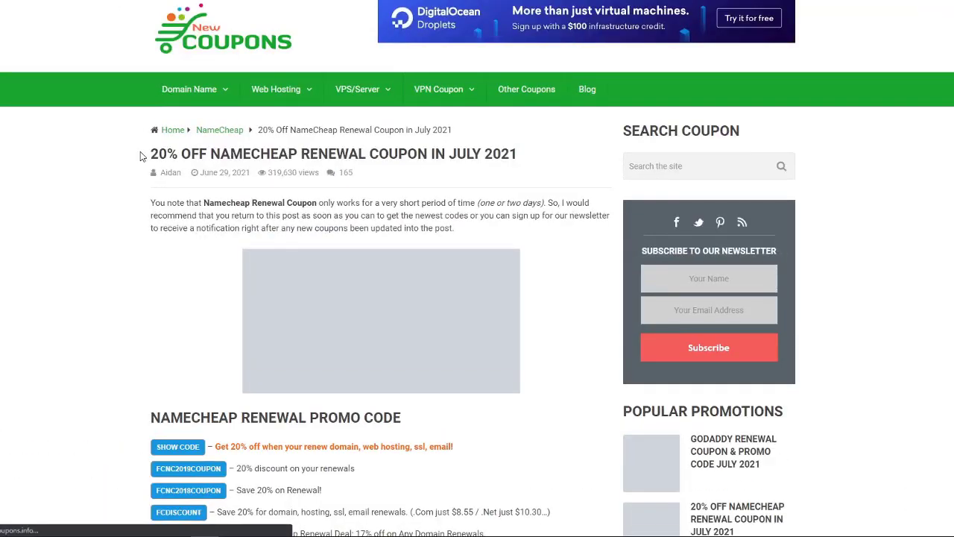
scroll(143, 219, "down", 3)
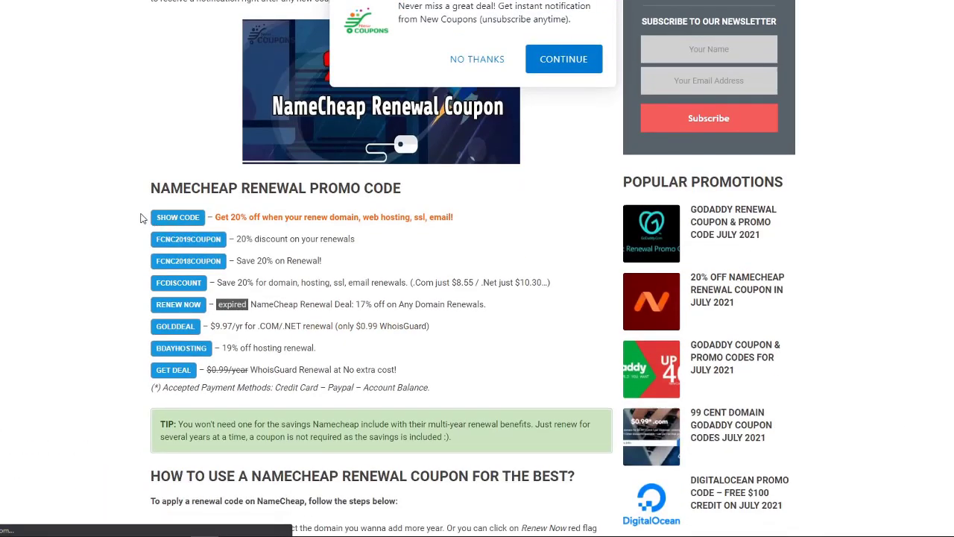
scroll(191, 236, "down", 3)
scroll(335, 224, "up", 3)
left_click(457, 64)
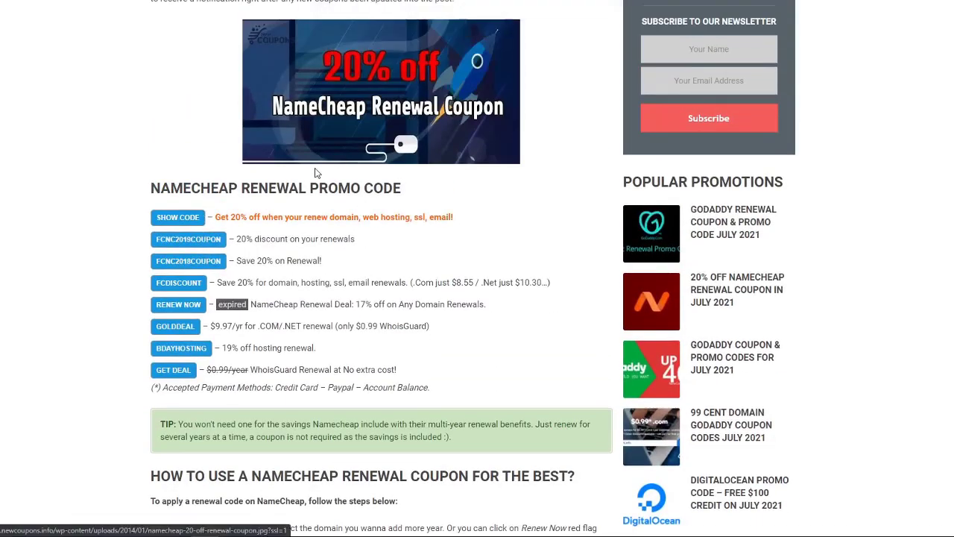
Reveal and copy the coupon code for the offer of 20% off domain, web hosting, SSL and email renewals
scroll(315, 174, "down", 1)
left_click_drag(355, 182, 239, 192)
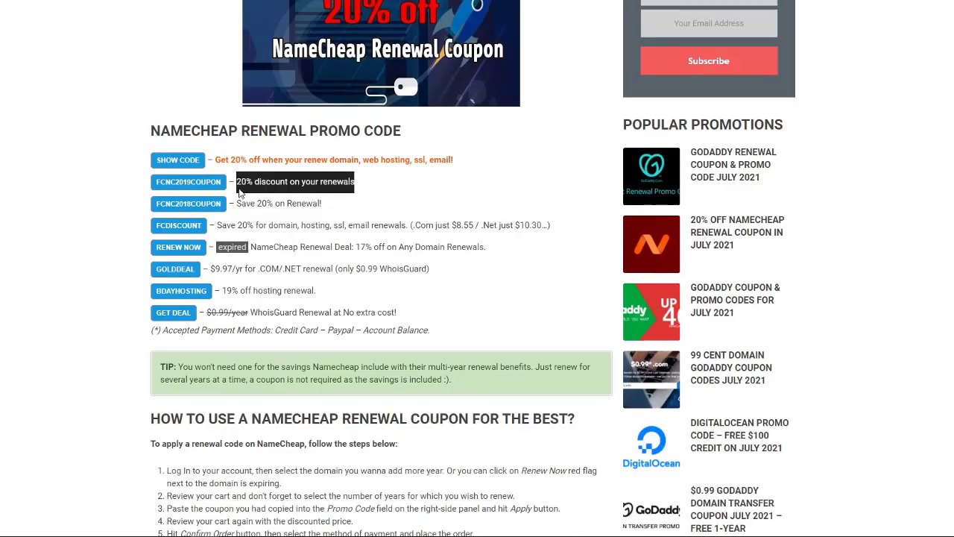
left_click(340, 181)
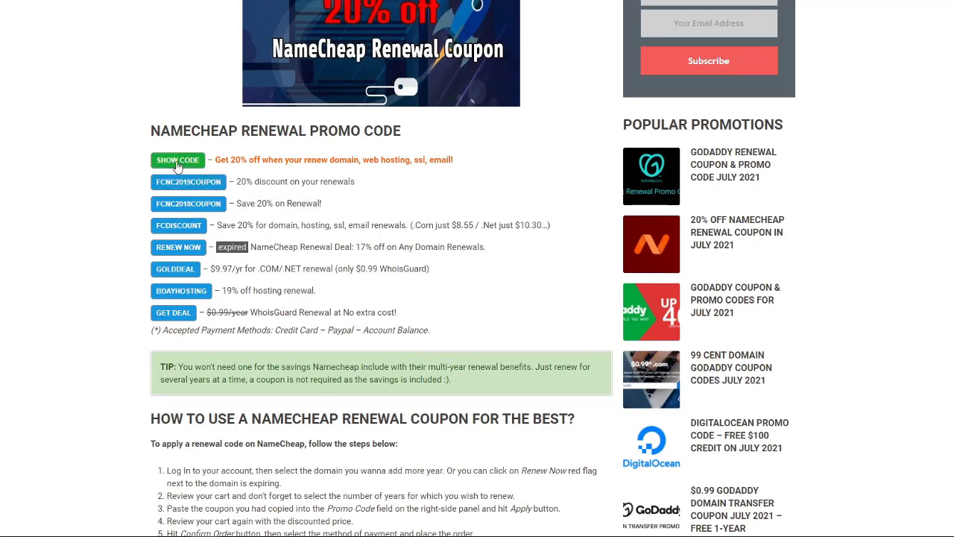
left_click_drag(215, 160, 428, 160)
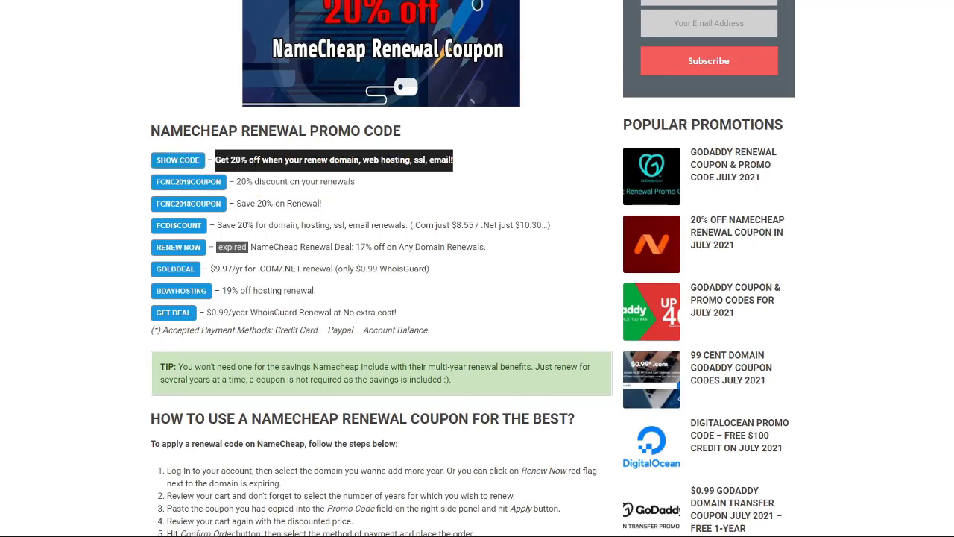
left_click(255, 160)
left_click(195, 163)
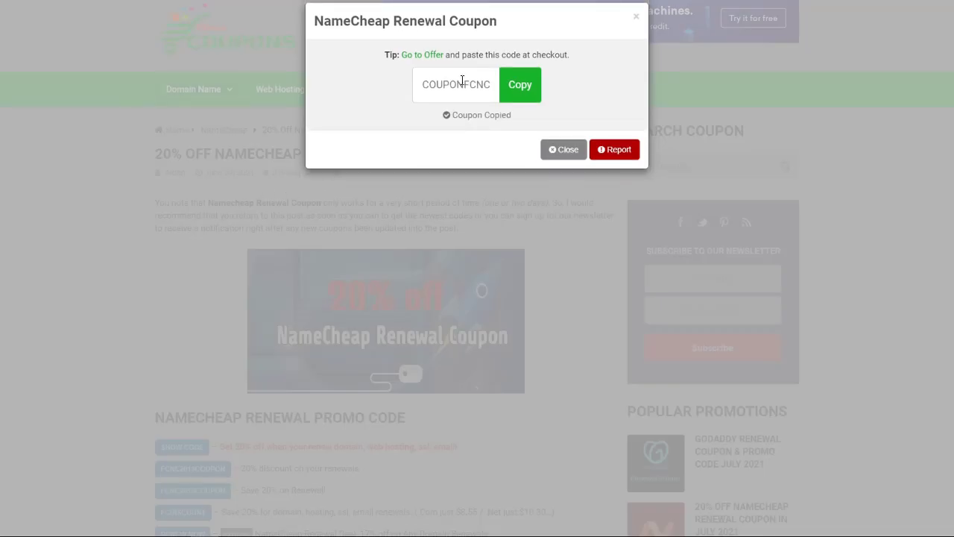
left_click(515, 87)
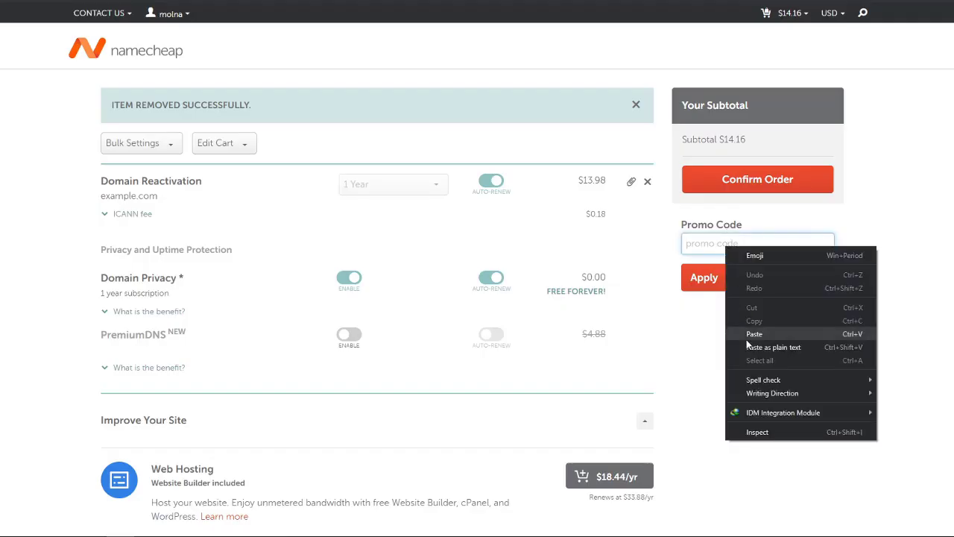
Apply the promo code COUPONFCNC to the Namecheap cart and check its effect on the message, discount description and subtotal
left_click(689, 332)
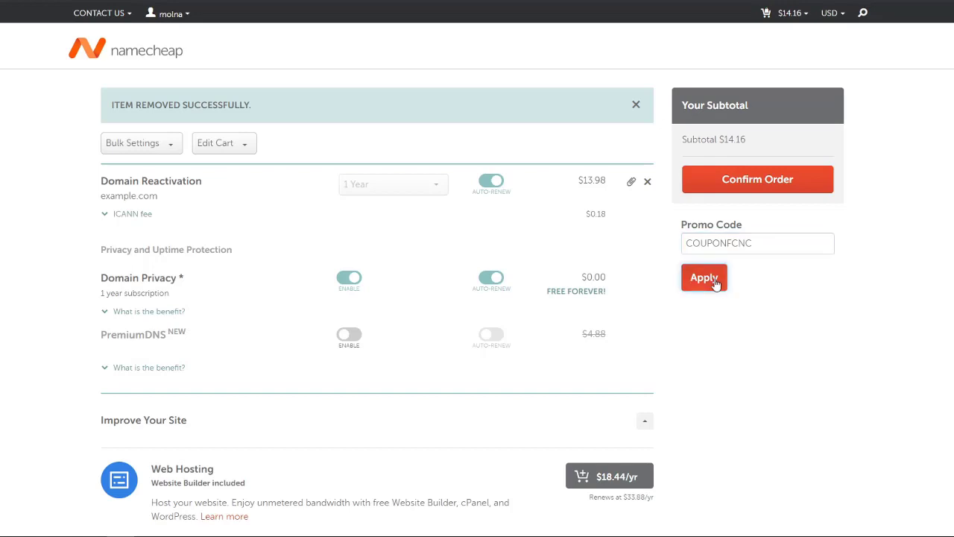
left_click(719, 280)
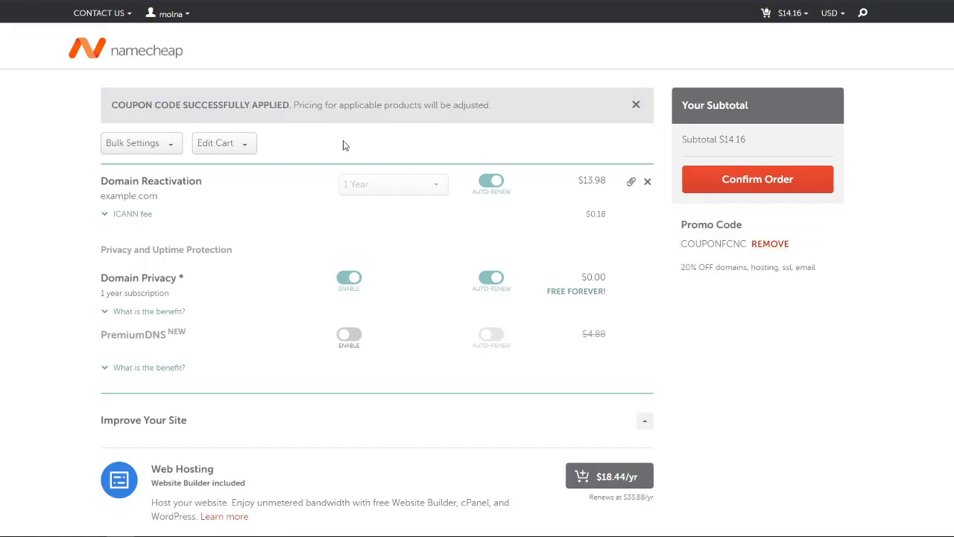
left_click_drag(117, 105, 502, 113)
left_click(523, 114)
left_click_drag(681, 266, 788, 265)
left_click(723, 306)
mouse_move(746, 140)
left_mouse_down()
mouse_move(682, 140)
mouse_move(745, 139)
mouse_move(737, 140)
left_mouse_up()
left_click(770, 292)
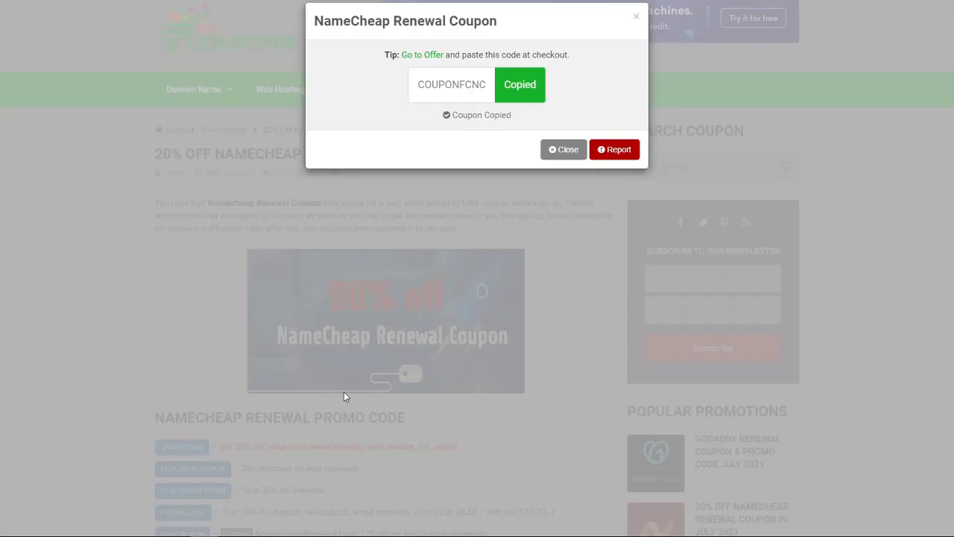
Copy the coupon code FCNC2019COUPON from the coupon page and try it in the cart in place of the applied promo code
left_click(636, 16)
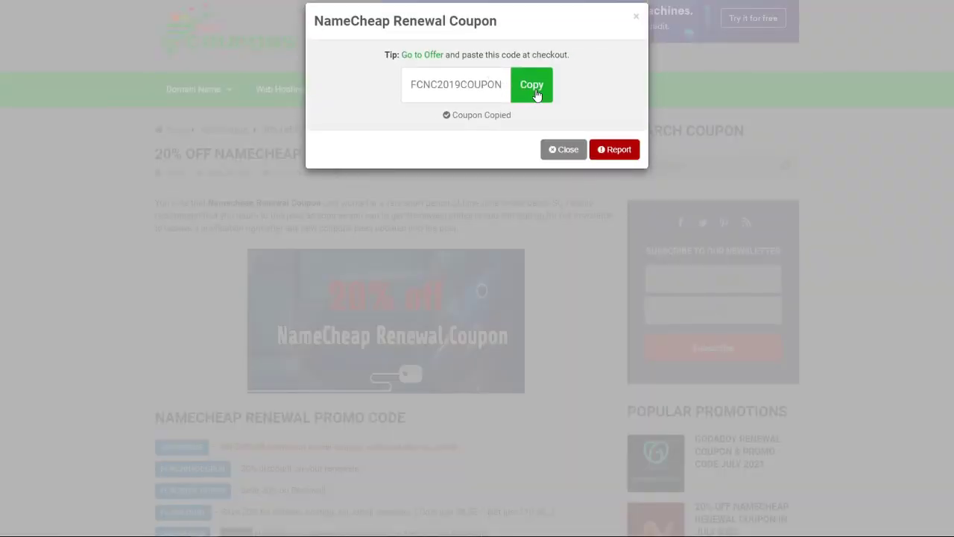
left_click(531, 89)
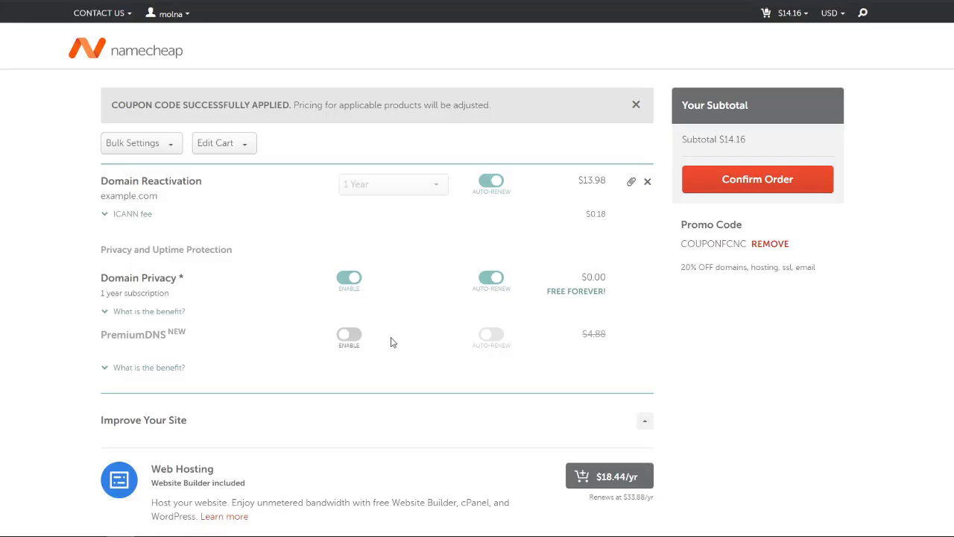
left_click(770, 243)
left_click(740, 243)
right_click(739, 243)
left_click(766, 330)
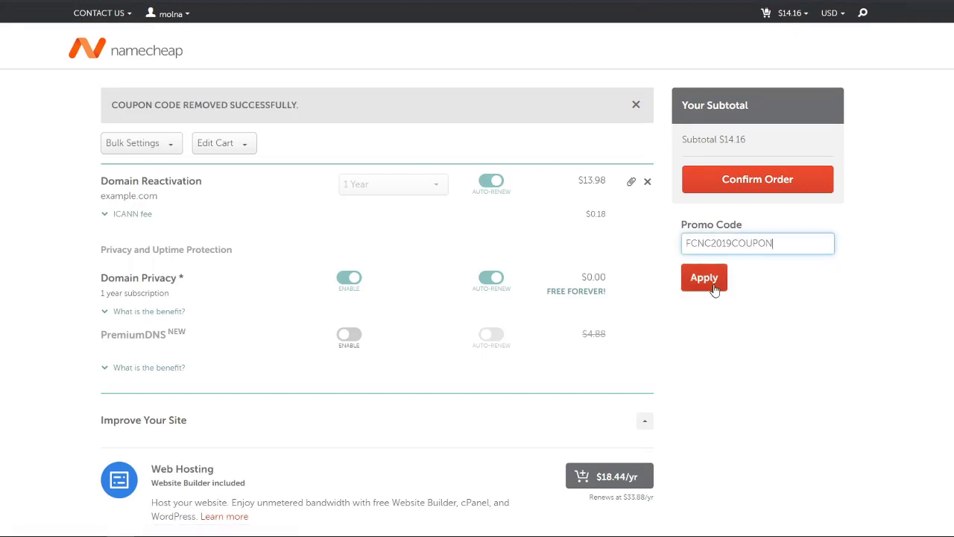
left_click(708, 278)
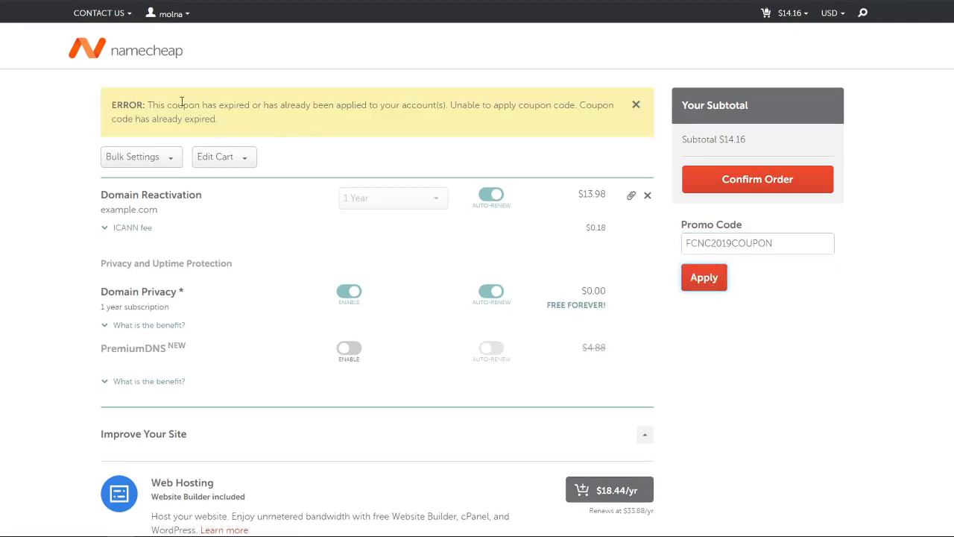
Read the cart's coupon error message and clear the promo code field
left_click_drag(143, 104, 282, 131)
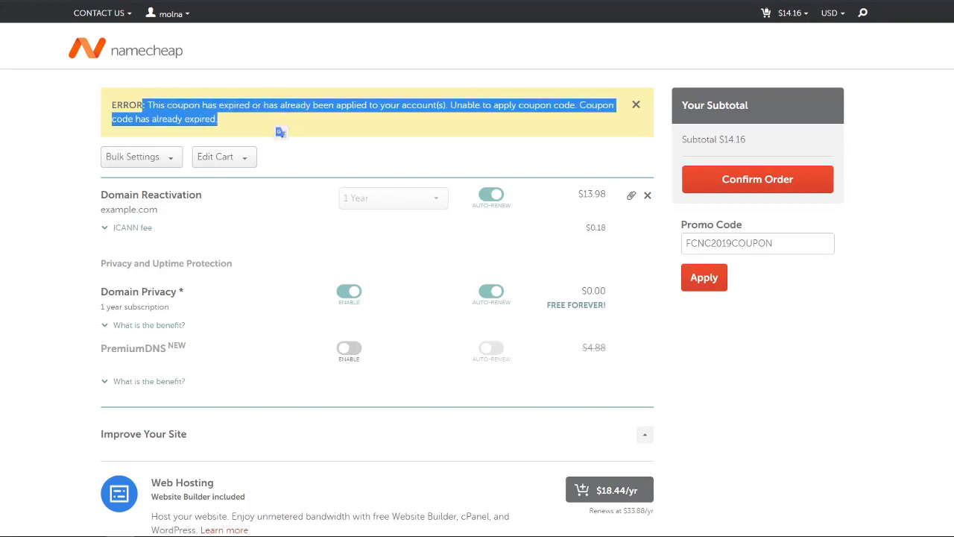
left_click(282, 131)
triple_click(795, 240)
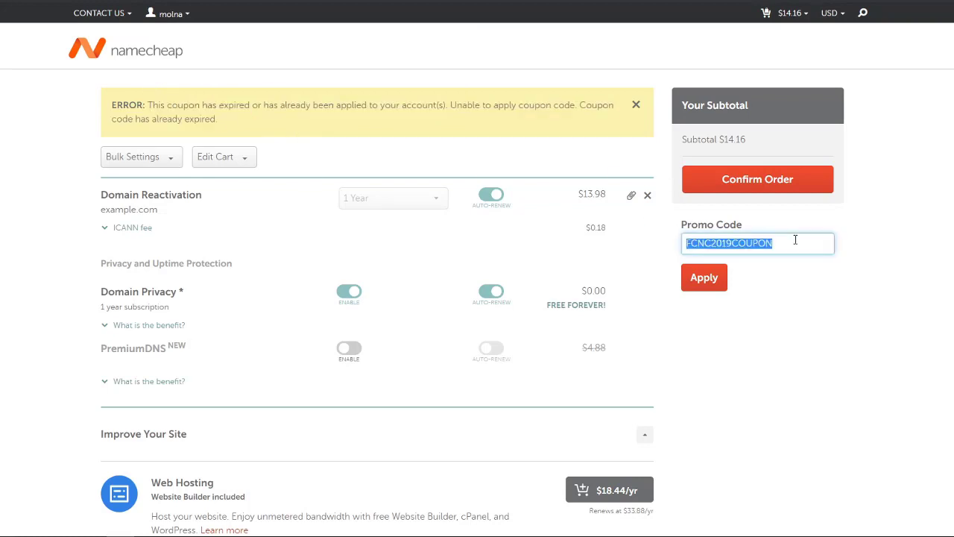
key("BackSpace")
left_click(760, 308)
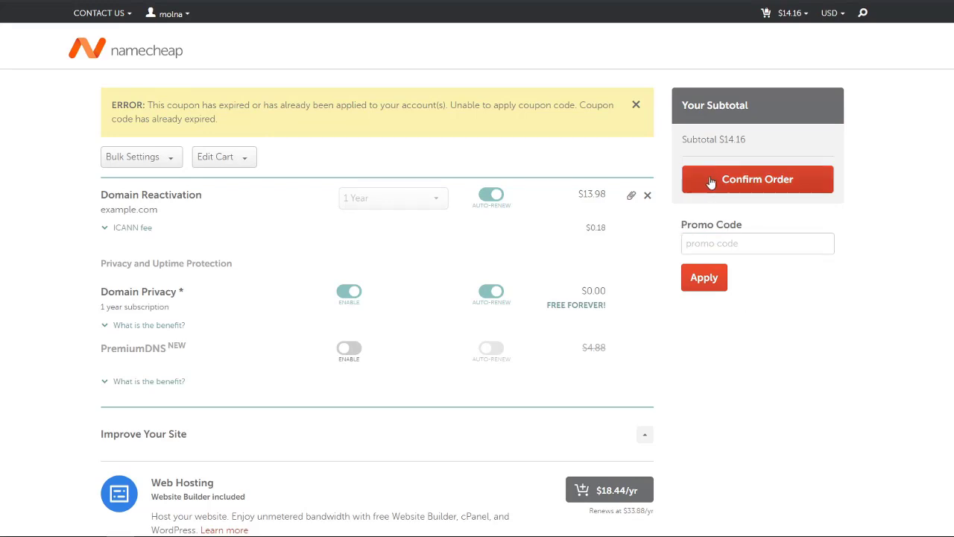
Confirm the domain reactivation order, review its payment details and pay for it with the preselected account funds
left_click(770, 185)
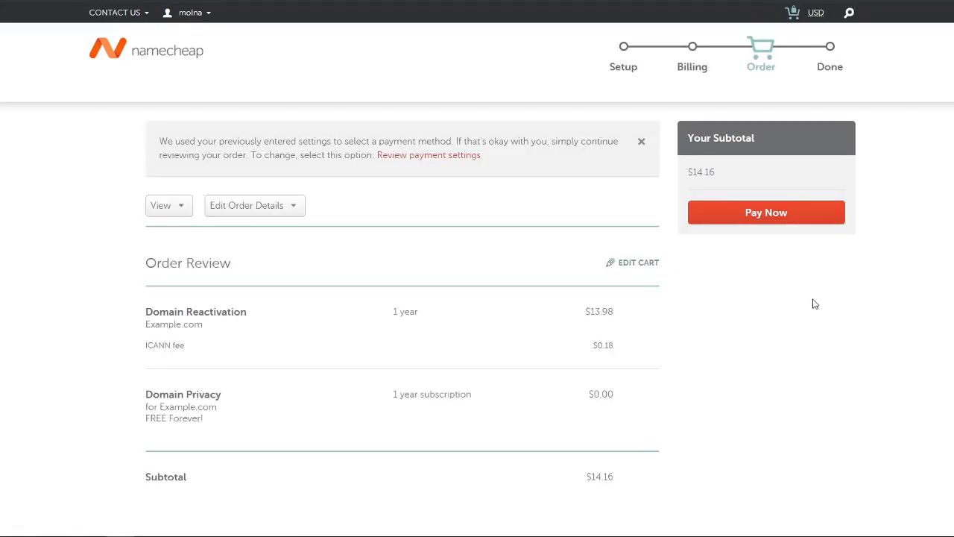
scroll(815, 303, "down", 3)
scroll(813, 304, "down", 4)
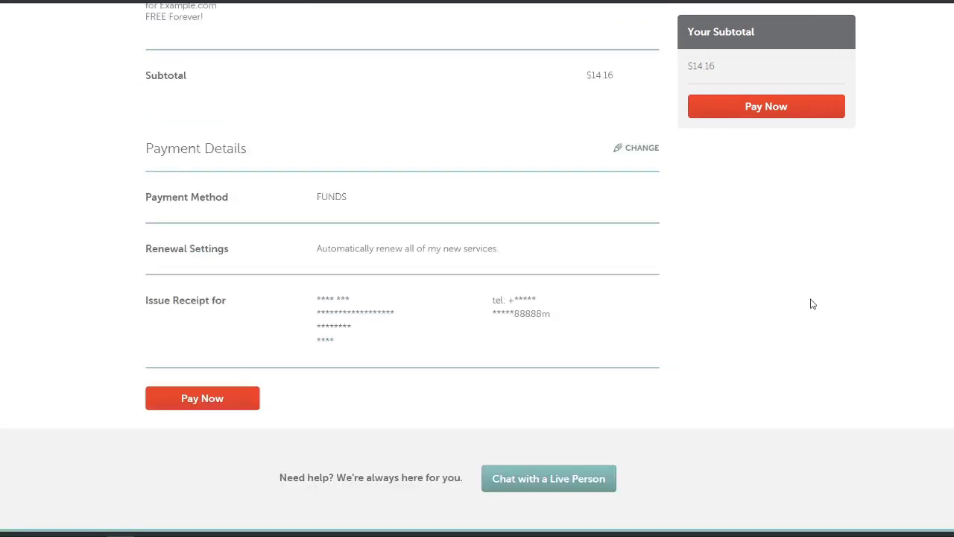
left_click(226, 397)
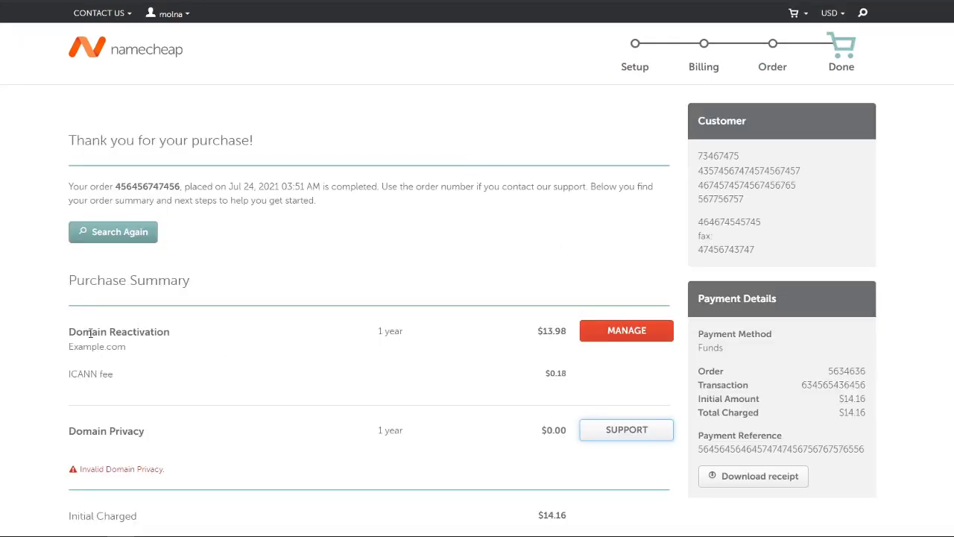
Examine the purchase summary, including the Domain Privacy notice and the initial and total charged amounts
scroll(178, 335, "down", 2)
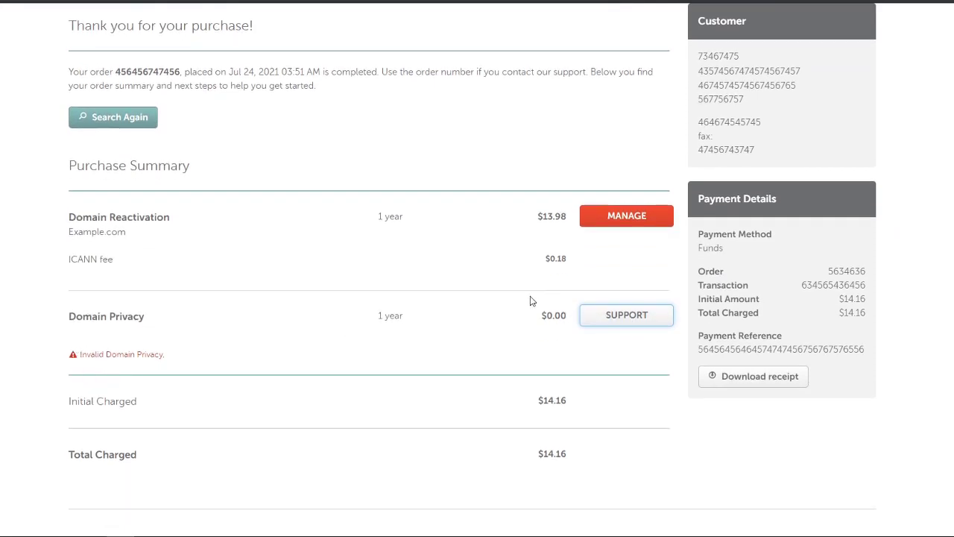
left_click_drag(81, 355, 161, 354)
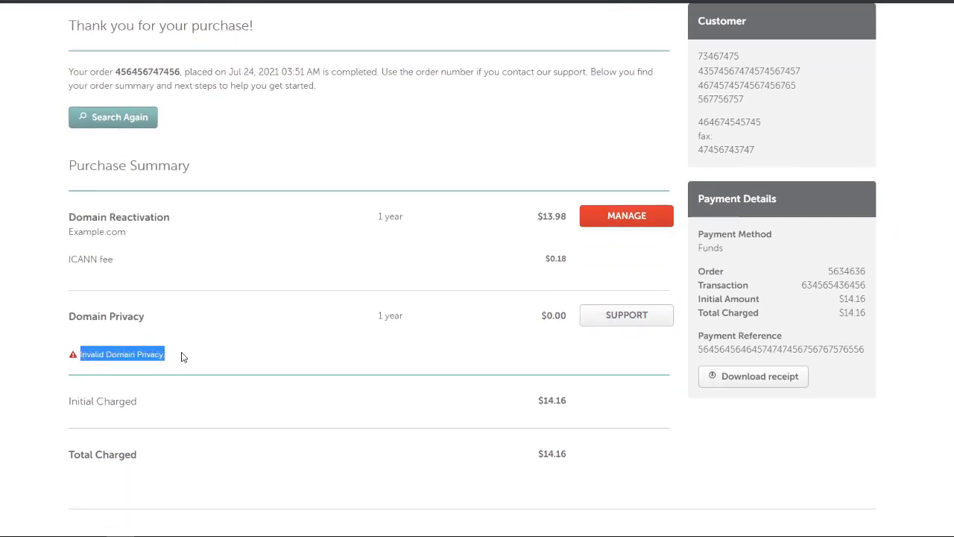
left_click(481, 324)
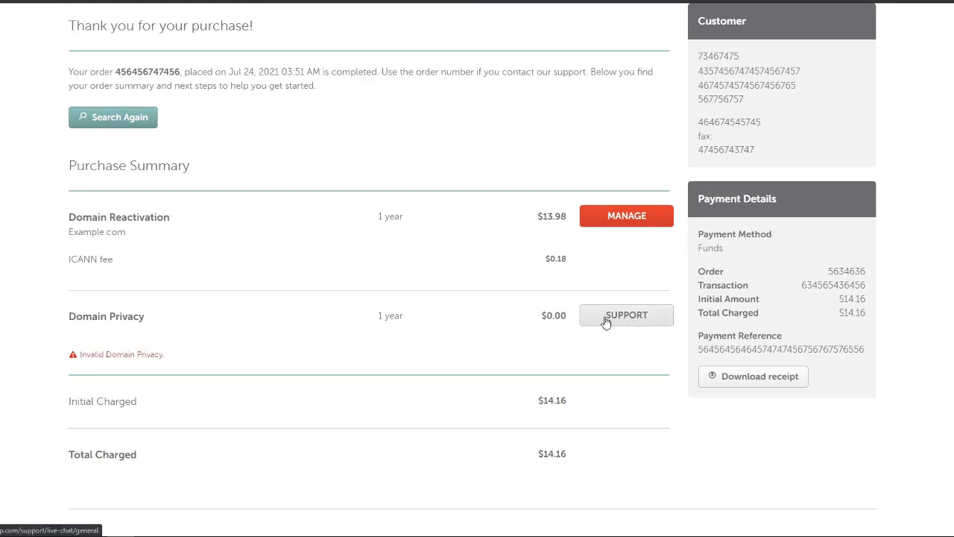
scroll(556, 326, "down", 1)
scroll(556, 326, "down", 1)
left_click_drag(70, 229, 171, 237)
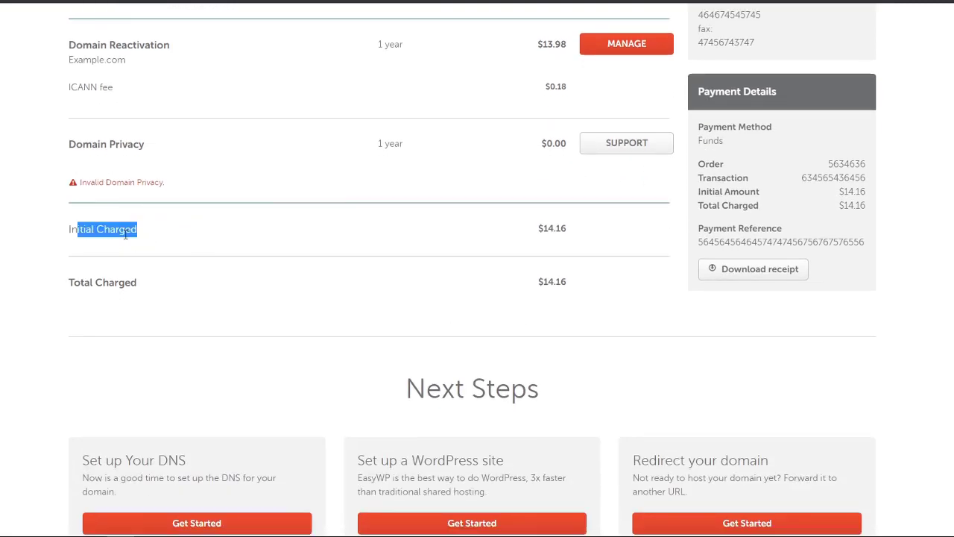
left_click(75, 231)
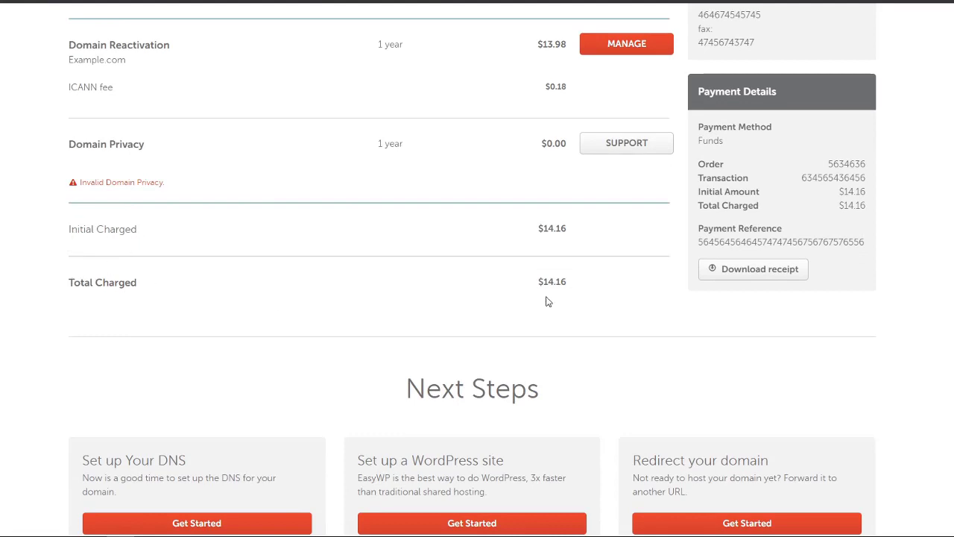
scroll(586, 290, "up", 2)
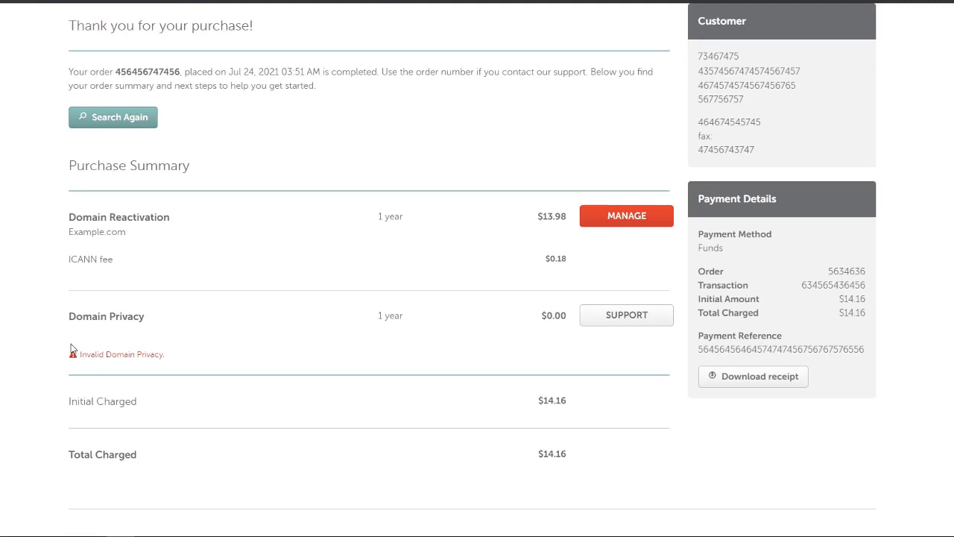
scroll(371, 371, "up", 2)
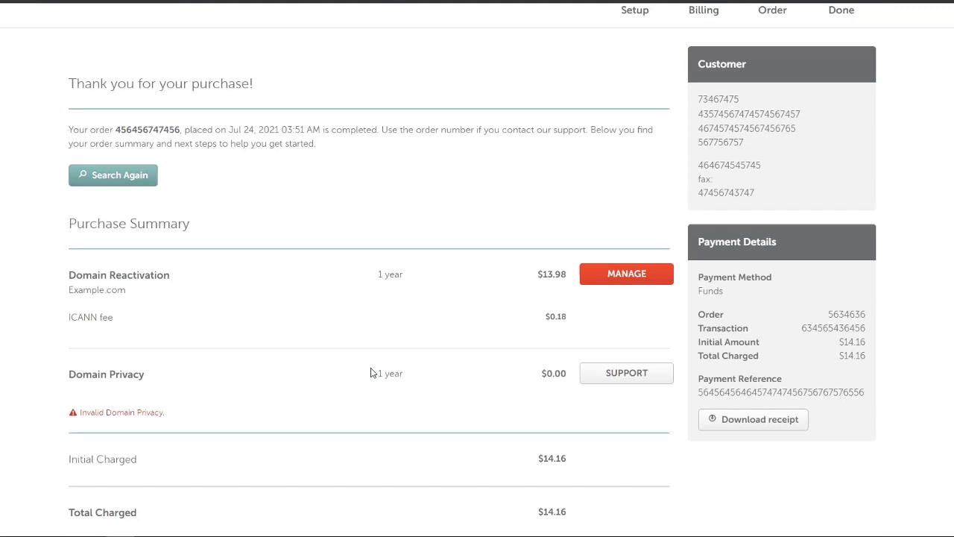